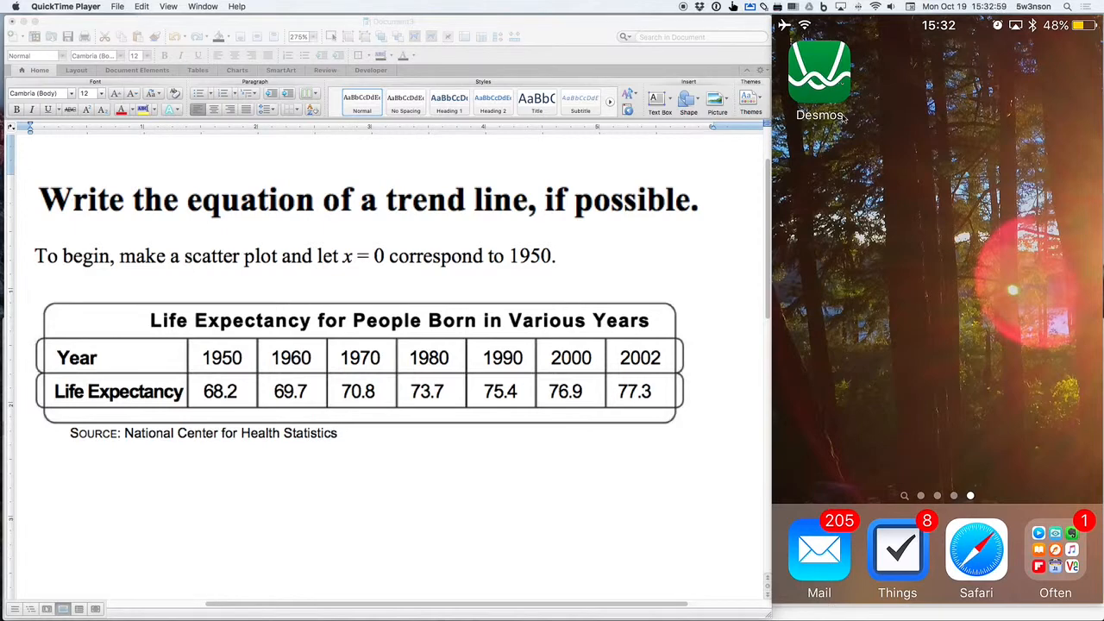
Step: Open Desmos on the phone and bring up the expression list with a blank x₁, y₁ table
{"action": "left_click", "coordinate": [844, 115]}
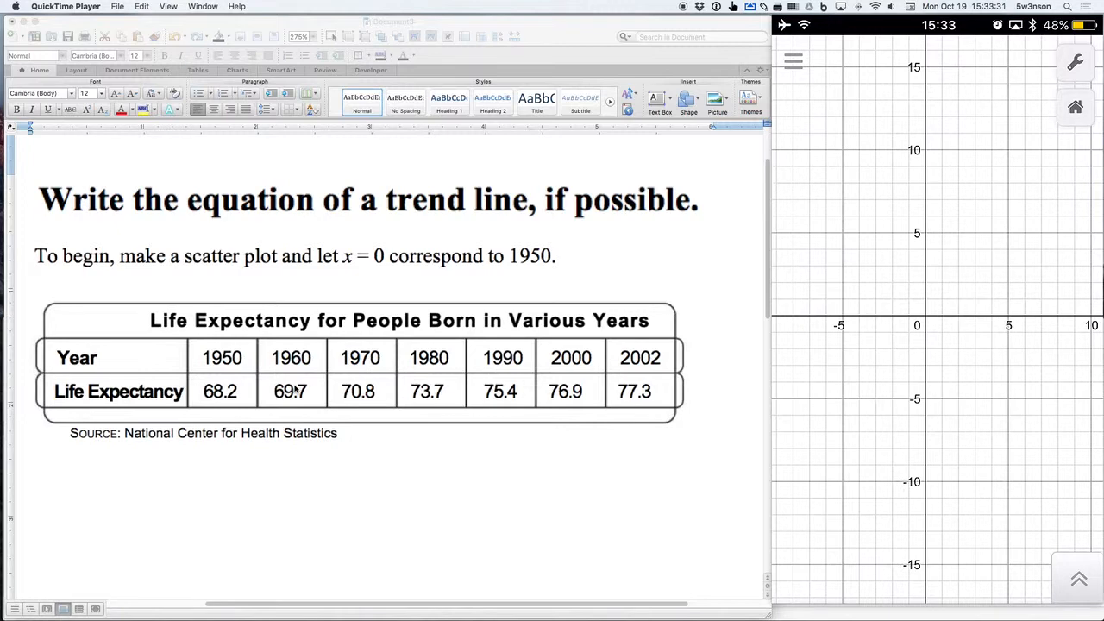
{"action": "left_click", "coordinate": [1062, 578]}
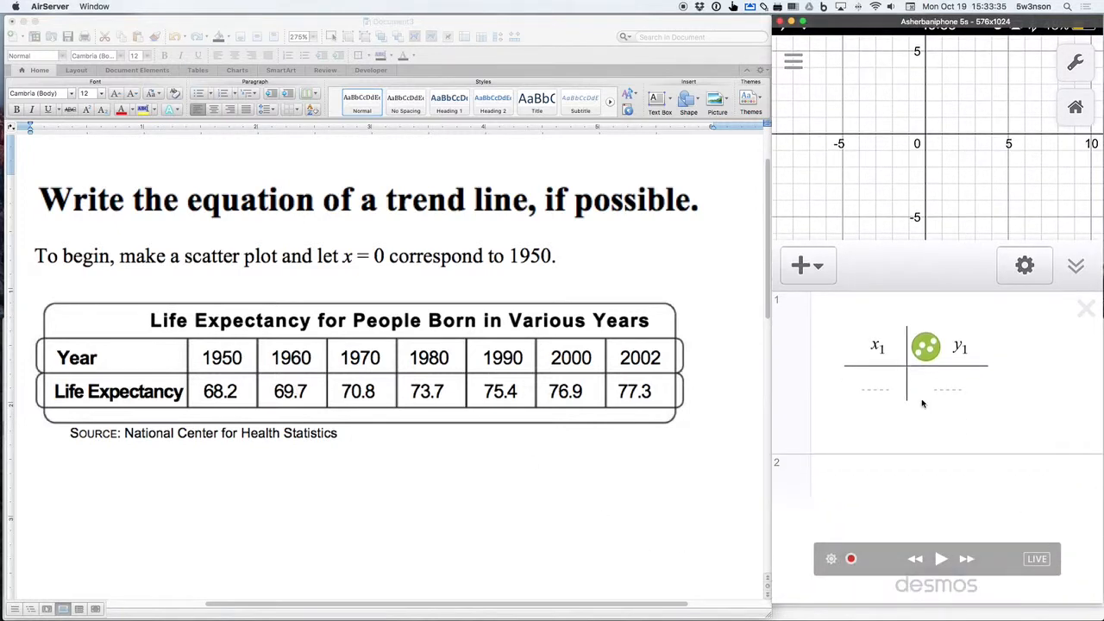
{"action": "left_click", "coordinate": [724, 422]}
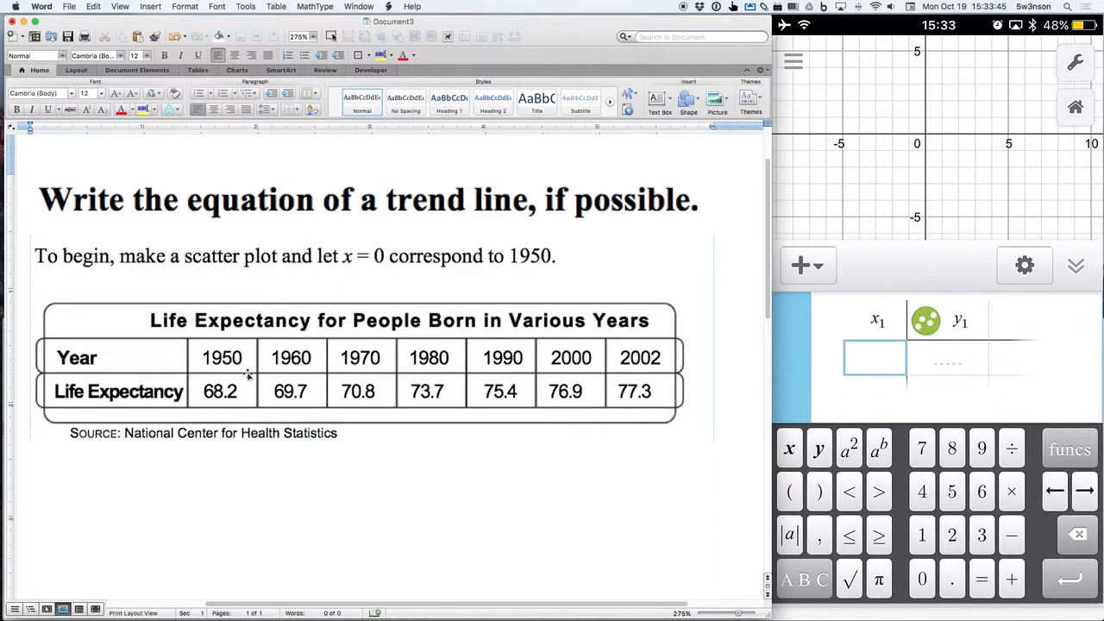
Step: Enter the 1950 data point in the first table row, with x₁ = 0 and y₁ = 68.2
{"action": "type", "text": "0"}
{"action": "key", "text": "Right"}
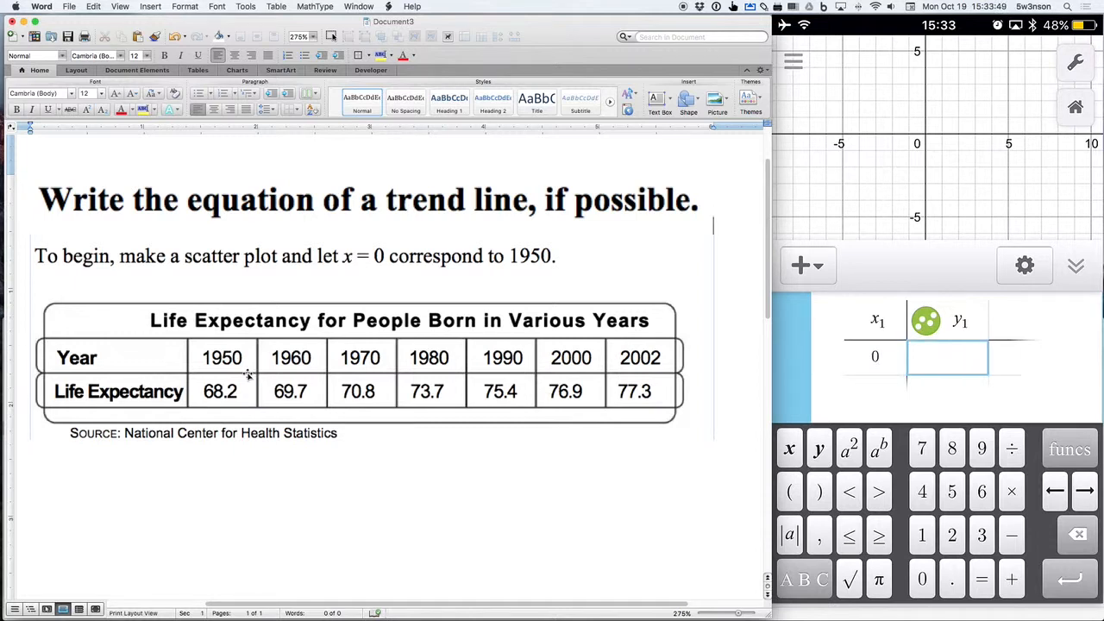
{"action": "type", "text": "6"}
{"action": "type", "text": ".2"}
{"action": "key", "text": "BackSpace"}
{"action": "key", "text": "BackSpace"}
{"action": "type", "text": "8.2"}
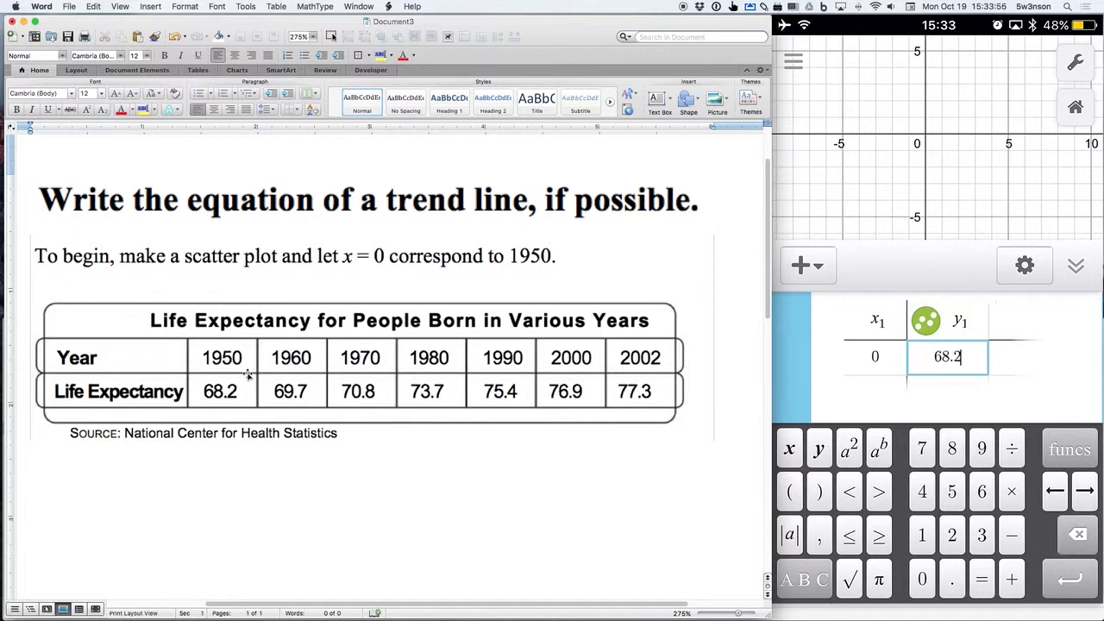
{"action": "key", "text": "Return"}
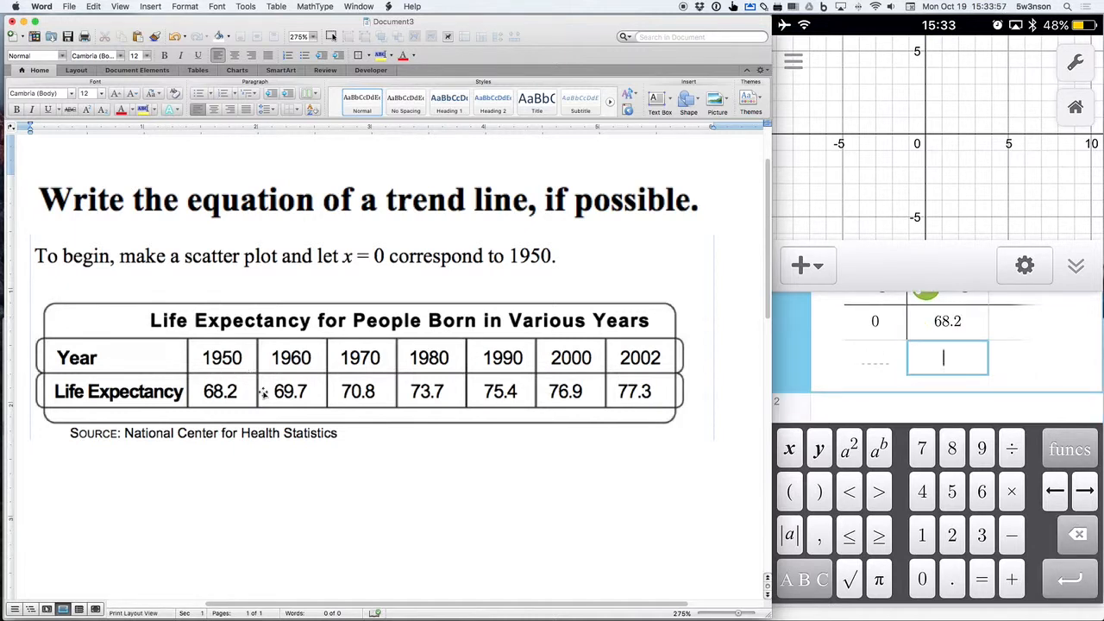
Step: Fill the second table row with the 1960 data point, x₁ = 10 and y₁ = 69.7
{"action": "key", "text": "Left"}
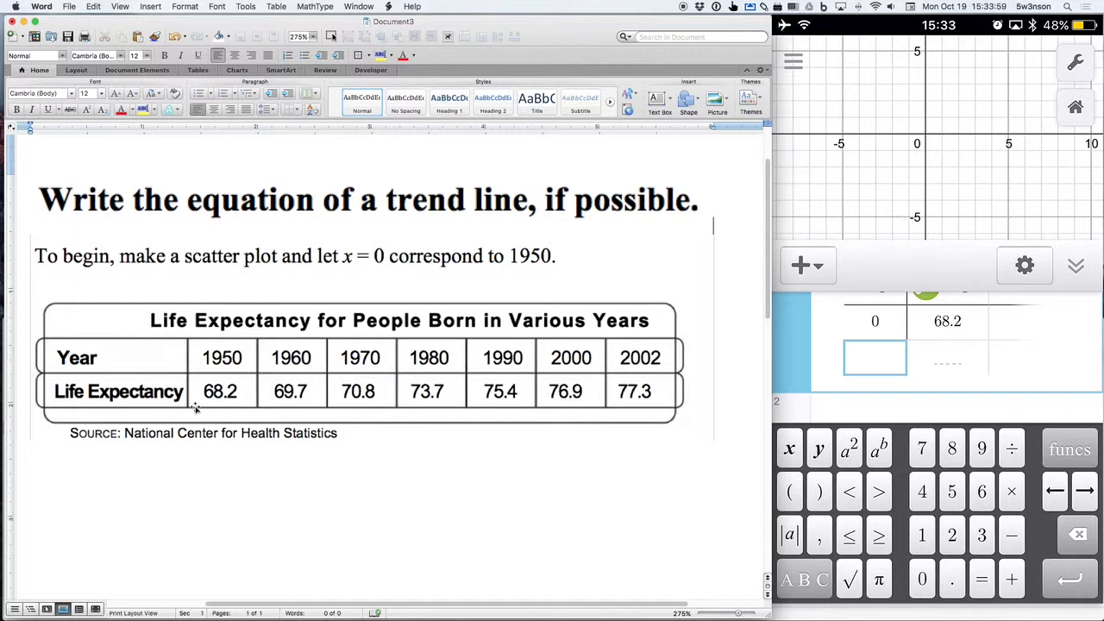
{"action": "type", "text": "1"}
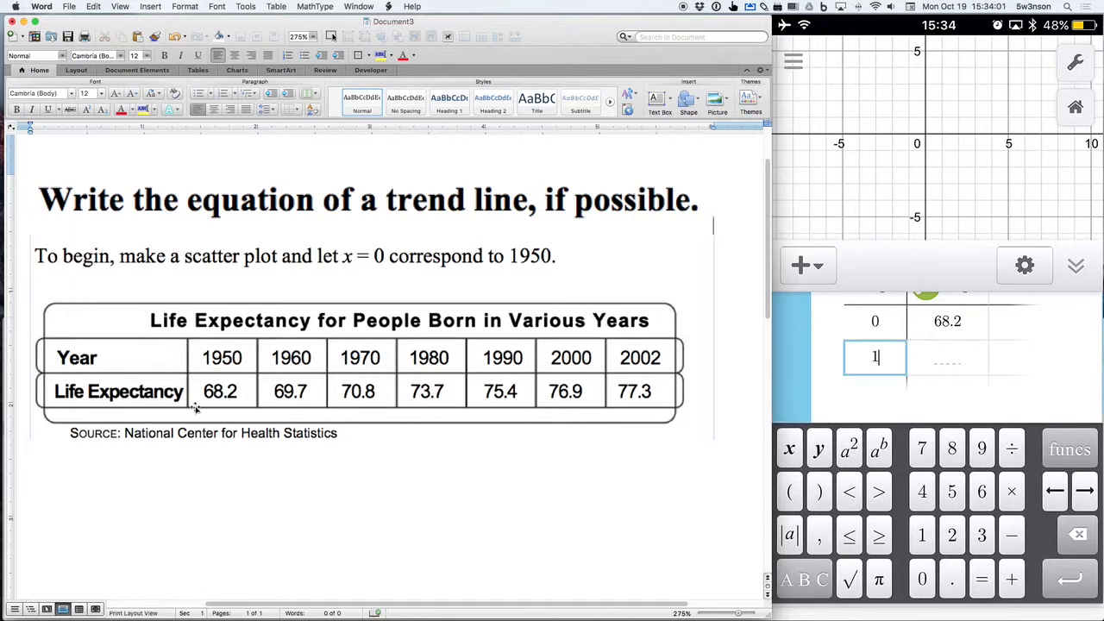
{"action": "type", "text": "0"}
{"action": "key", "text": "Right"}
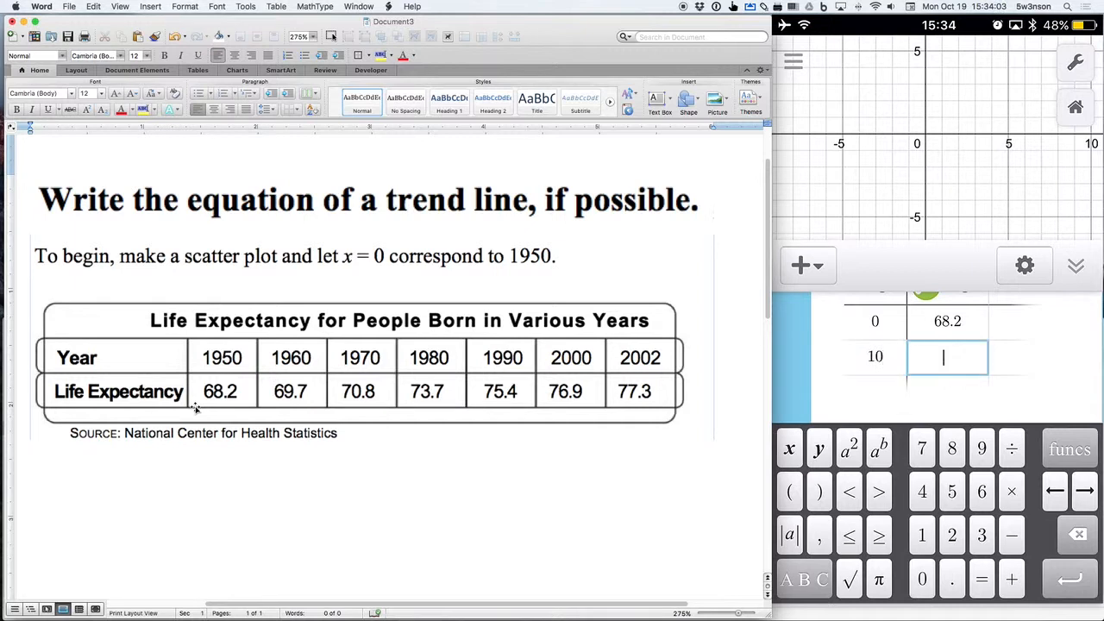
{"action": "type", "text": "69.7"}
{"action": "key", "text": "Return"}
Step: Fill the third table row with the 1970 data point, x₁ = 20 and y₁ = 70.8
{"action": "key", "text": "Left"}
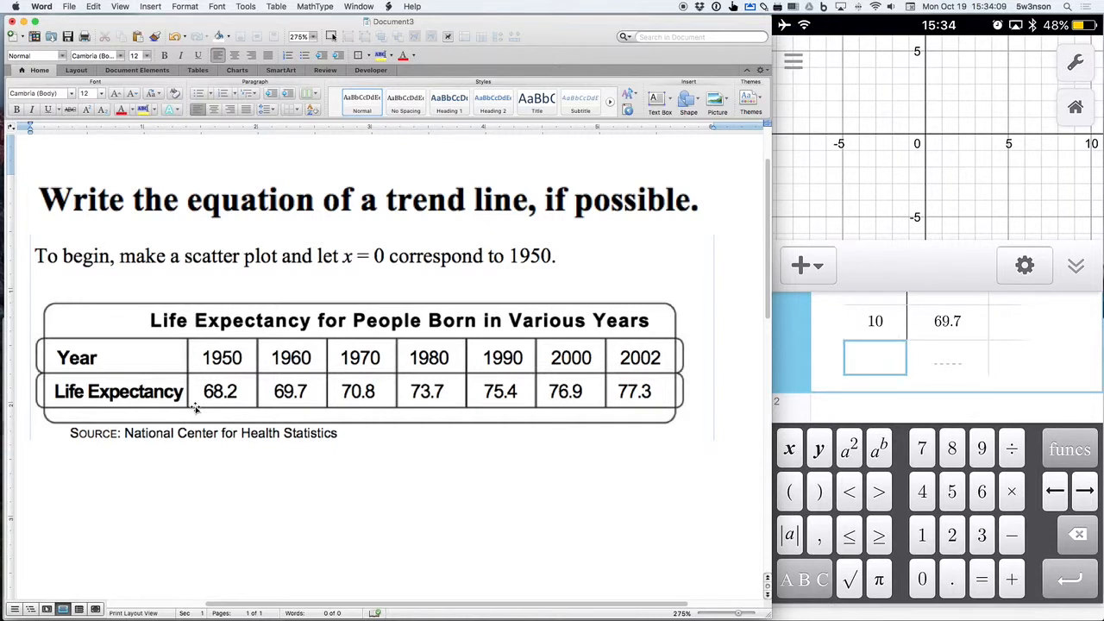
{"action": "type", "text": "20"}
{"action": "key", "text": "Right"}
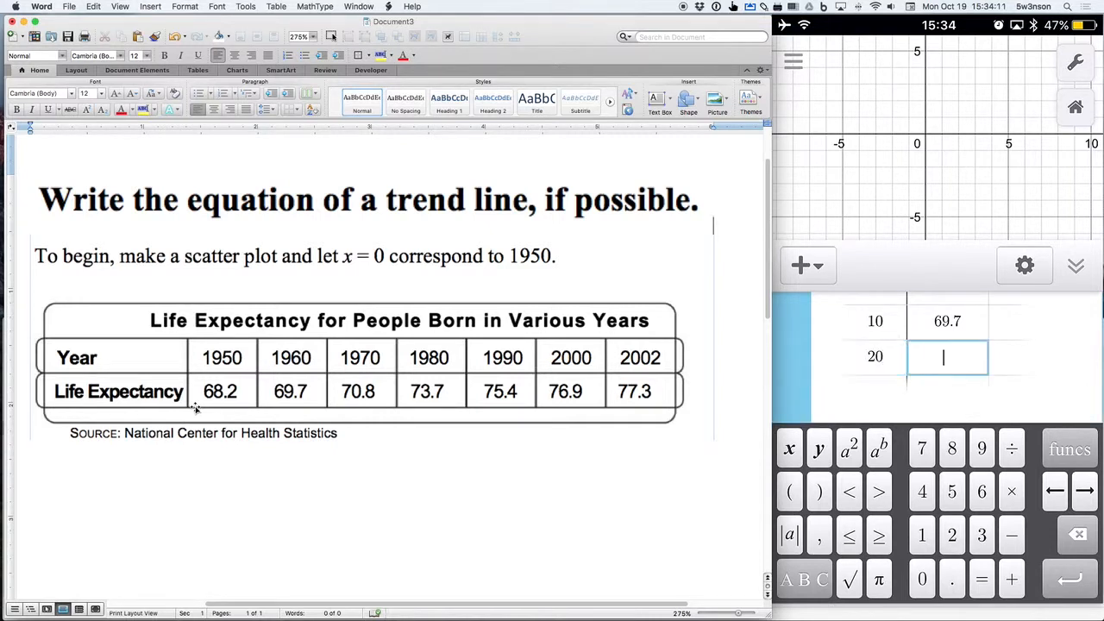
{"action": "type", "text": "70.8"}
{"action": "key", "text": "Return"}
Step: Fill the fourth table row with the 1980 data point, x₁ = 30 and y₁ = 73.7
{"action": "type", "text": "30"}
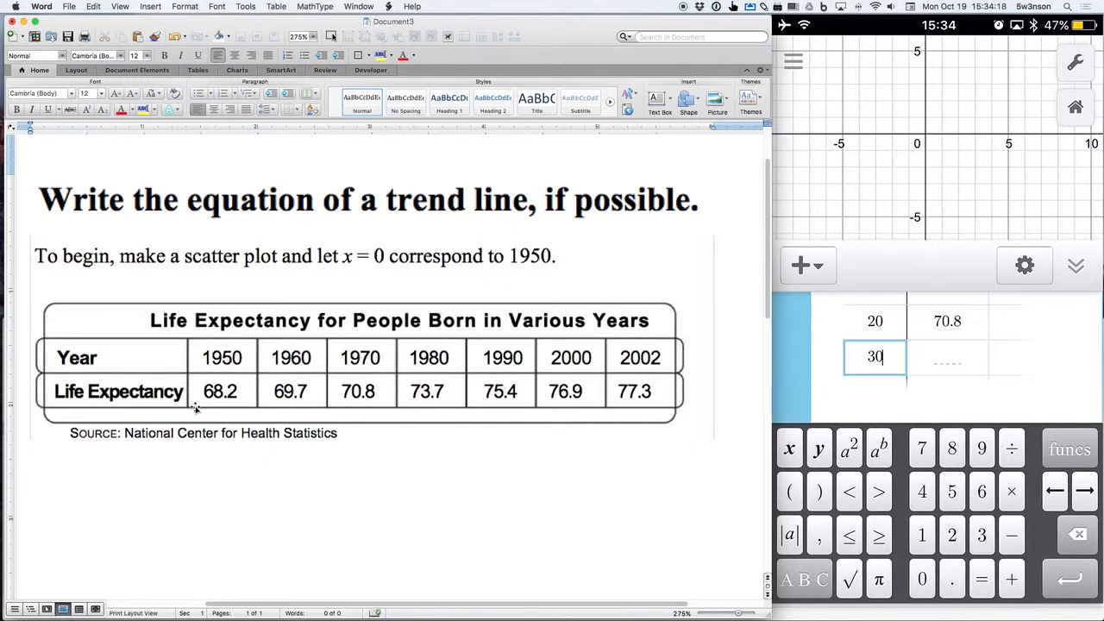
{"action": "key", "text": "Right"}
{"action": "type", "text": "73.7"}
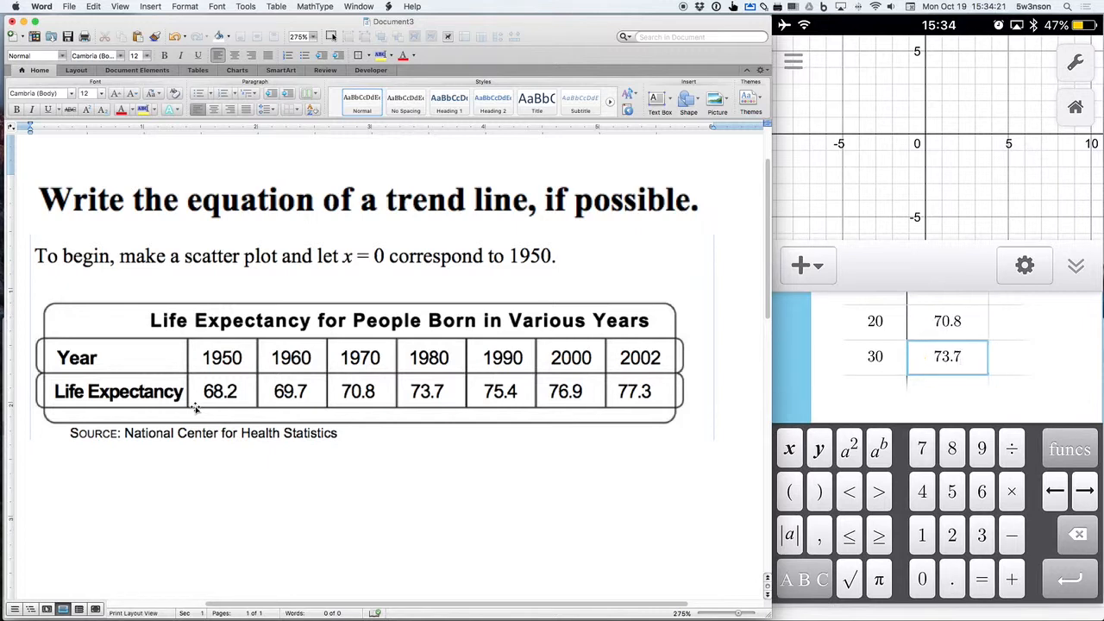
{"action": "key", "text": "Return"}
Step: Fill the fifth table row with the 1990 data point, x₁ = 40 and y₁ = 75.4
{"action": "type", "text": "40"}
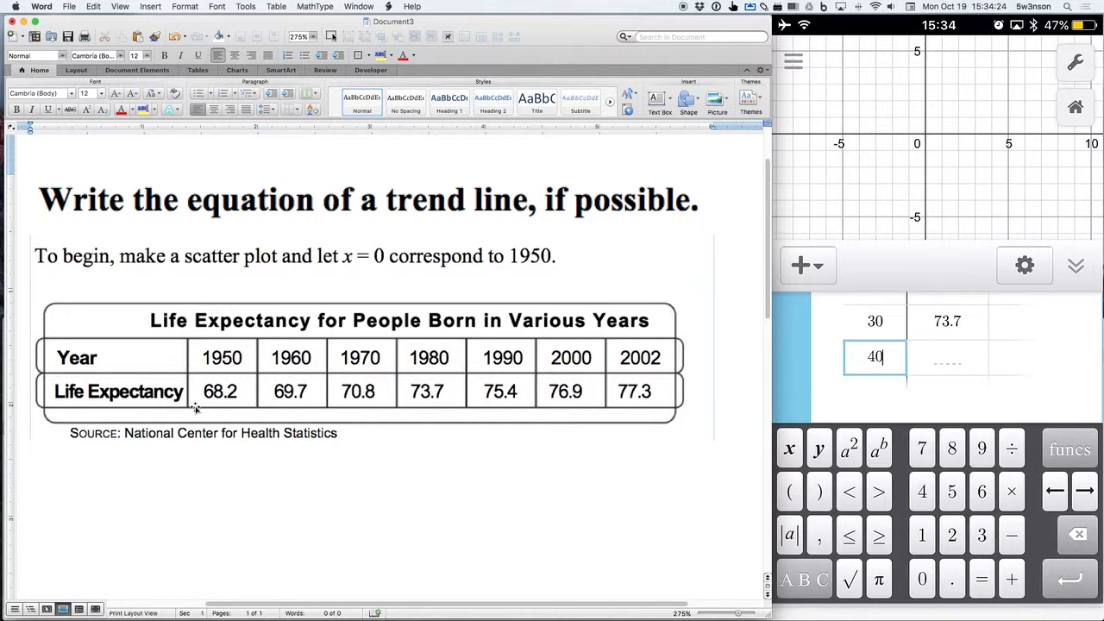
{"action": "key", "text": "Right"}
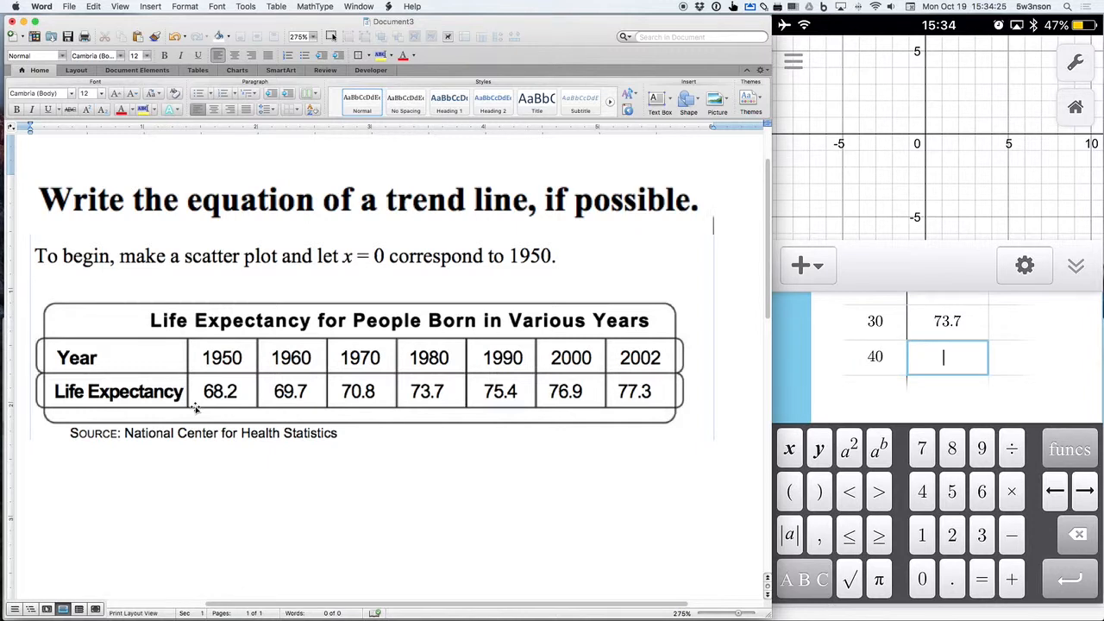
{"action": "type", "text": "7"}
{"action": "key", "text": "BackSpace"}
{"action": "type", "text": "5.4"}
{"action": "key", "text": "Return"}
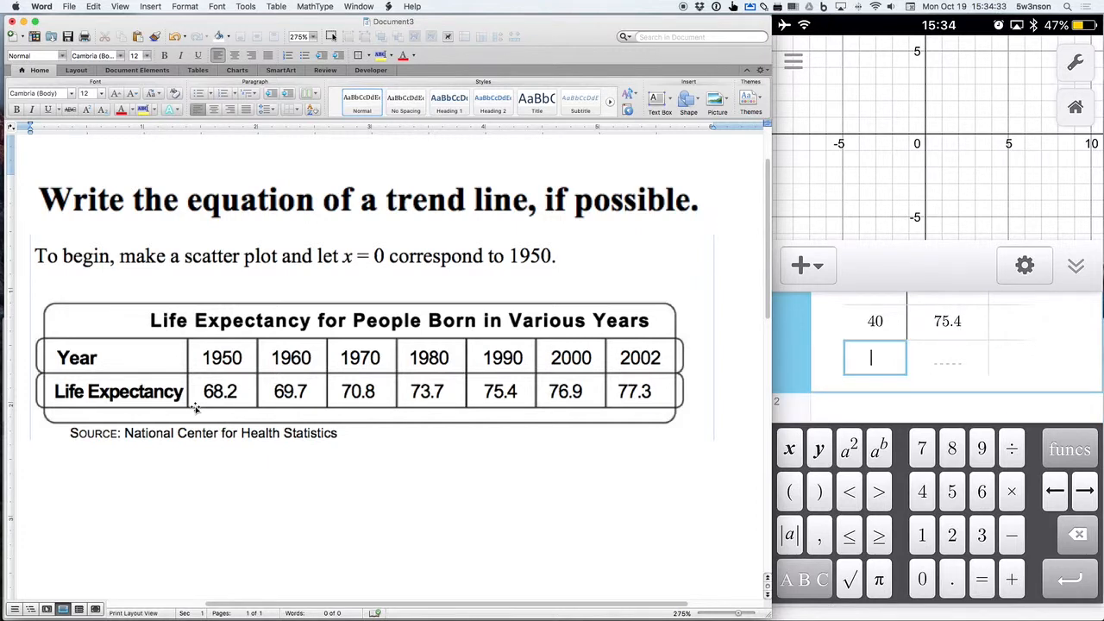
Step: Fill the sixth table row with the 2000 data point, x₁ = 50 and y₁ = 76.9
{"action": "type", "text": "50"}
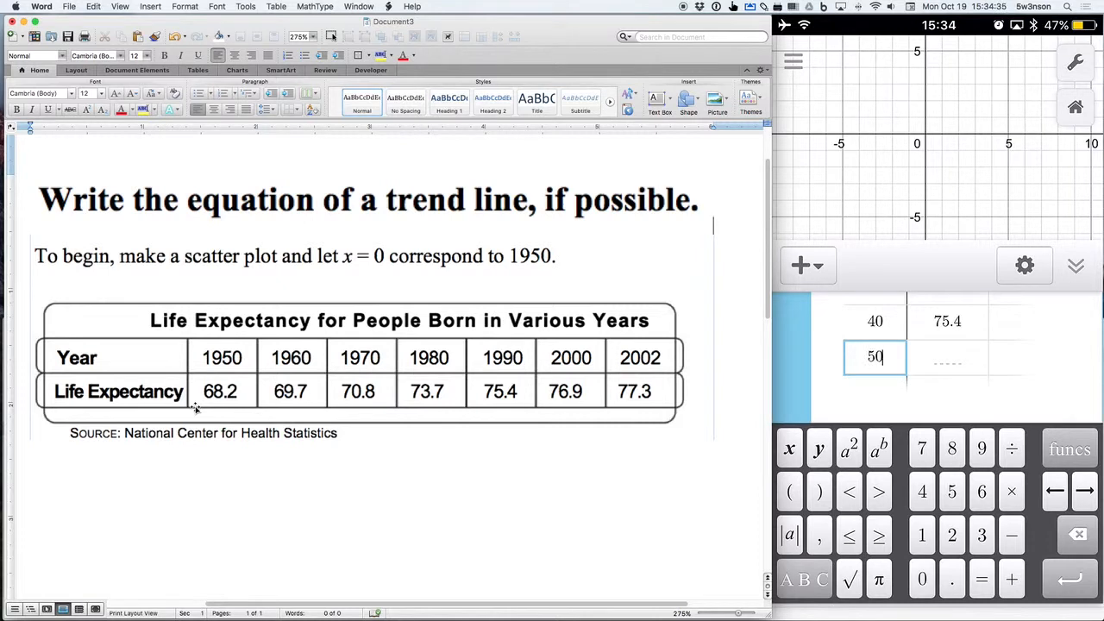
{"action": "key", "text": "Right"}
{"action": "type", "text": "7"}
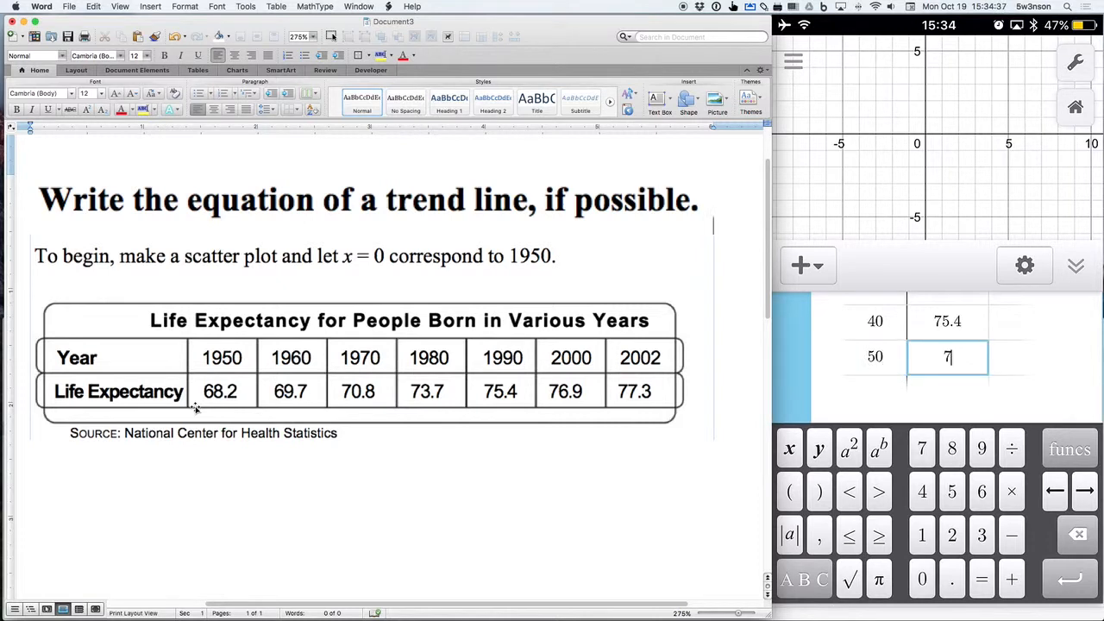
{"action": "type", "text": "6.9"}
{"action": "key", "text": "Return"}
Step: Complete the table with the 2002 data point, x₁ = 52 and y₁ = 77.3
{"action": "type", "text": "52"}
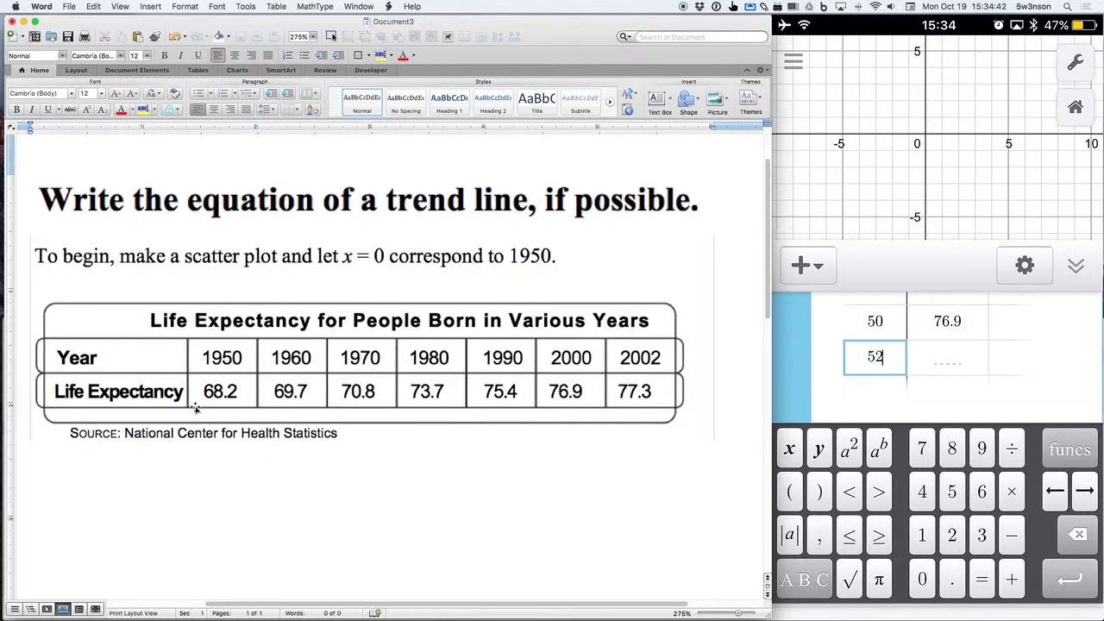
{"action": "key", "text": "Right"}
{"action": "type", "text": "7"}
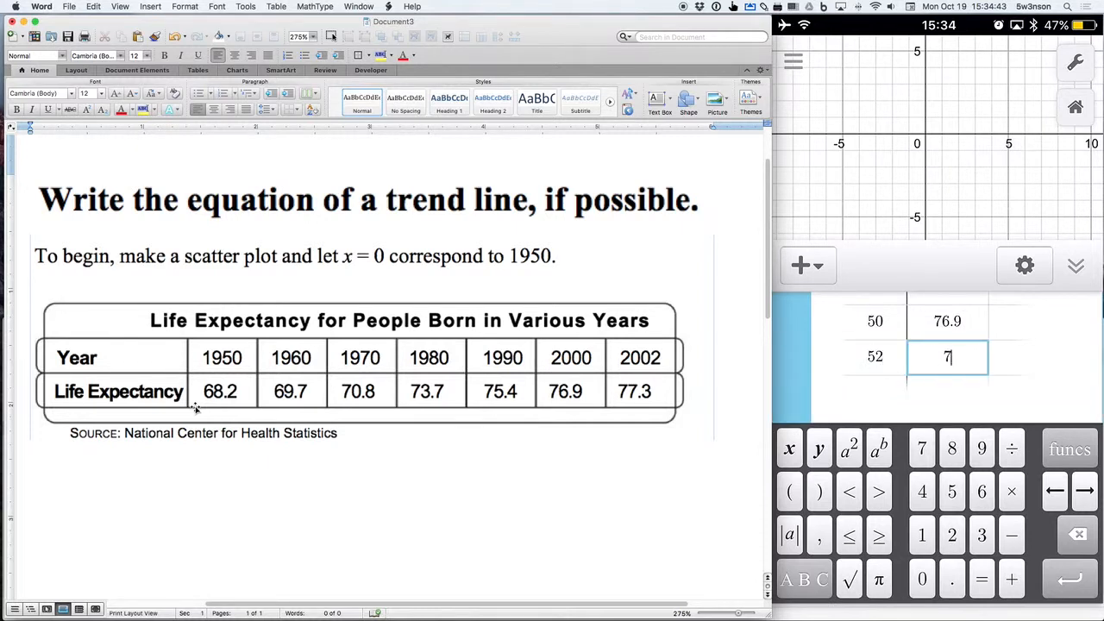
{"action": "type", "text": "7.3"}
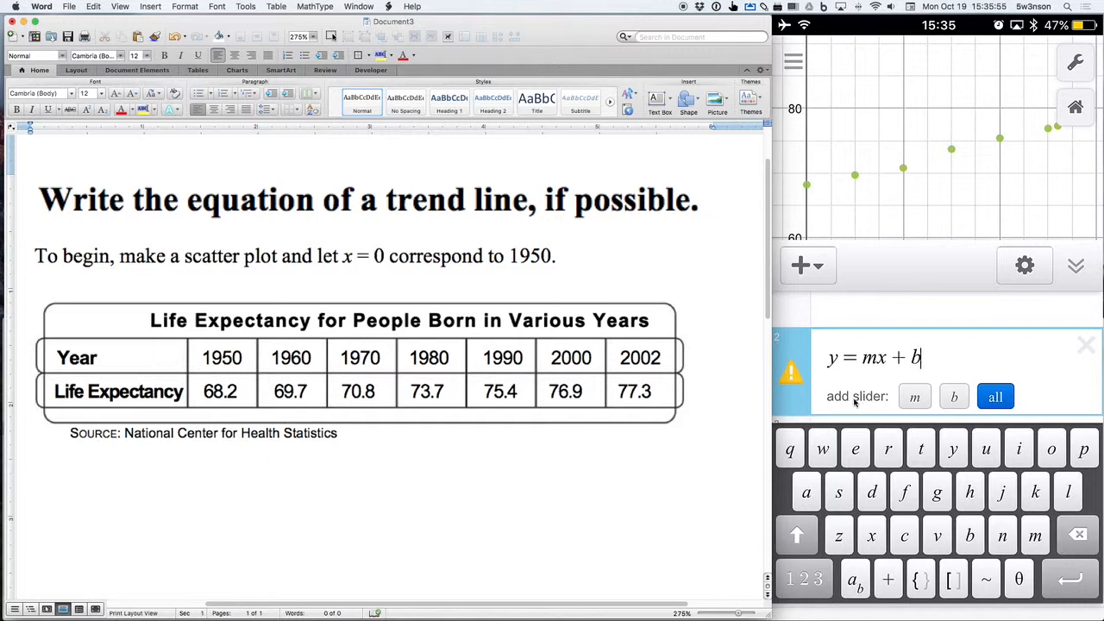
Step: Add sliders for both parameters, m and b, of the line y = mx + b
{"action": "left_click", "coordinate": [1001, 398]}
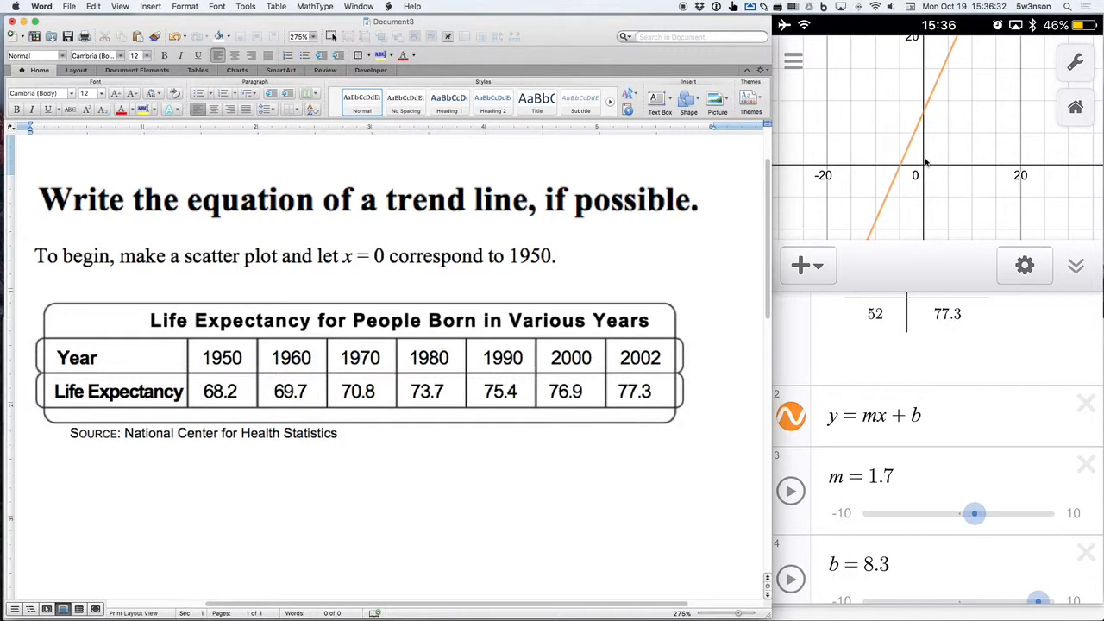
{"action": "left_click", "coordinate": [922, 112]}
Step: Limit the b slider to a range from 65 to 80
{"action": "left_click", "coordinate": [715, 244]}
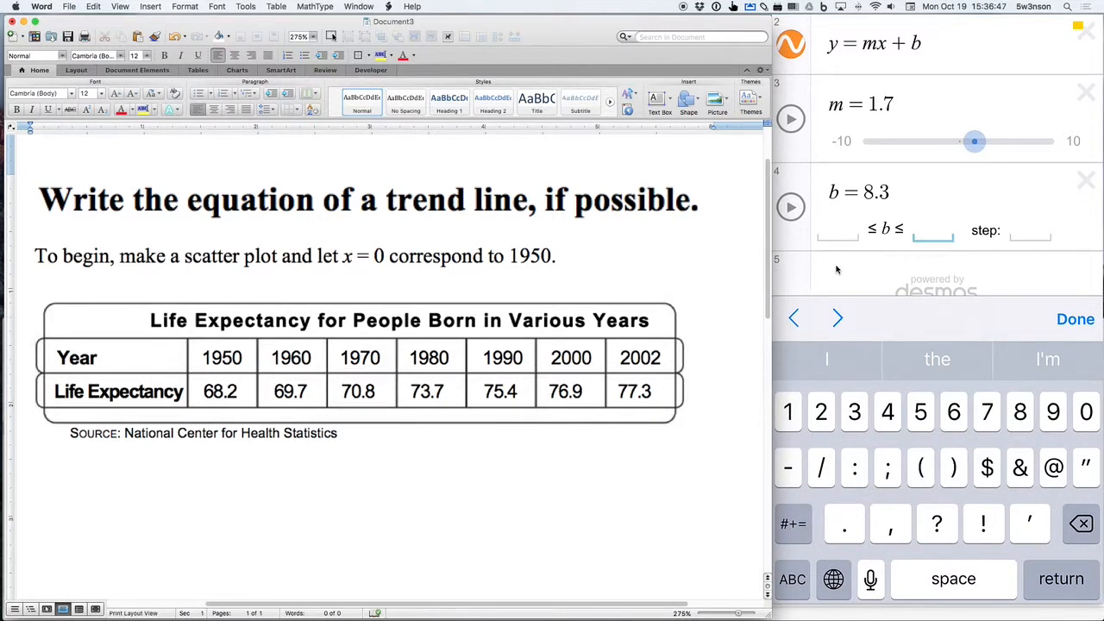
{"action": "type", "text": "8"}
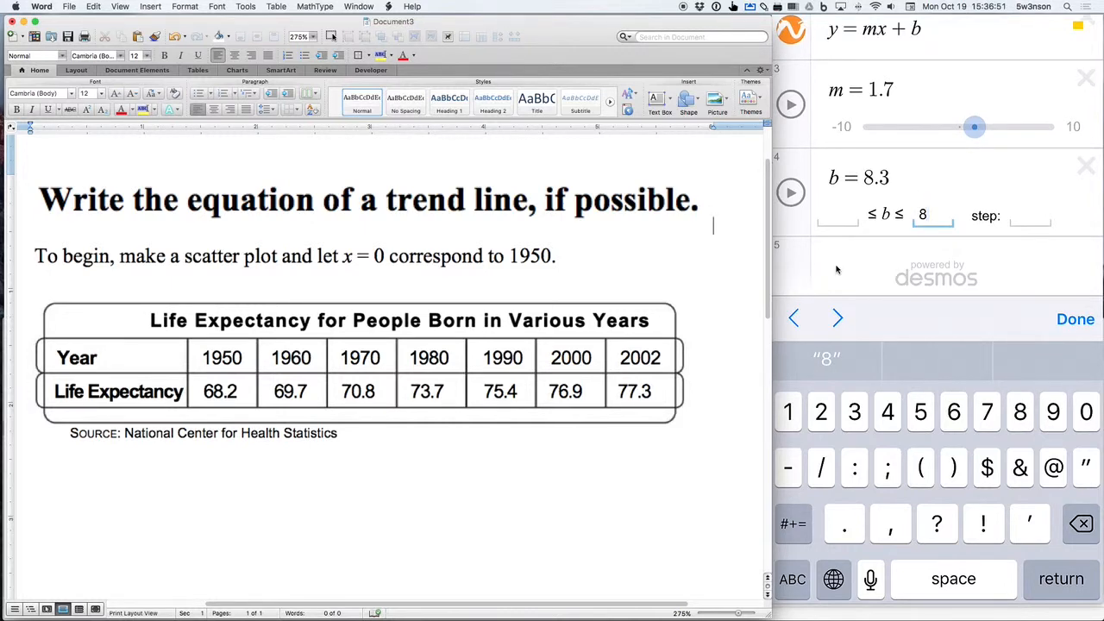
{"action": "type", "text": "0"}
{"action": "key", "text": "shift+Tab"}
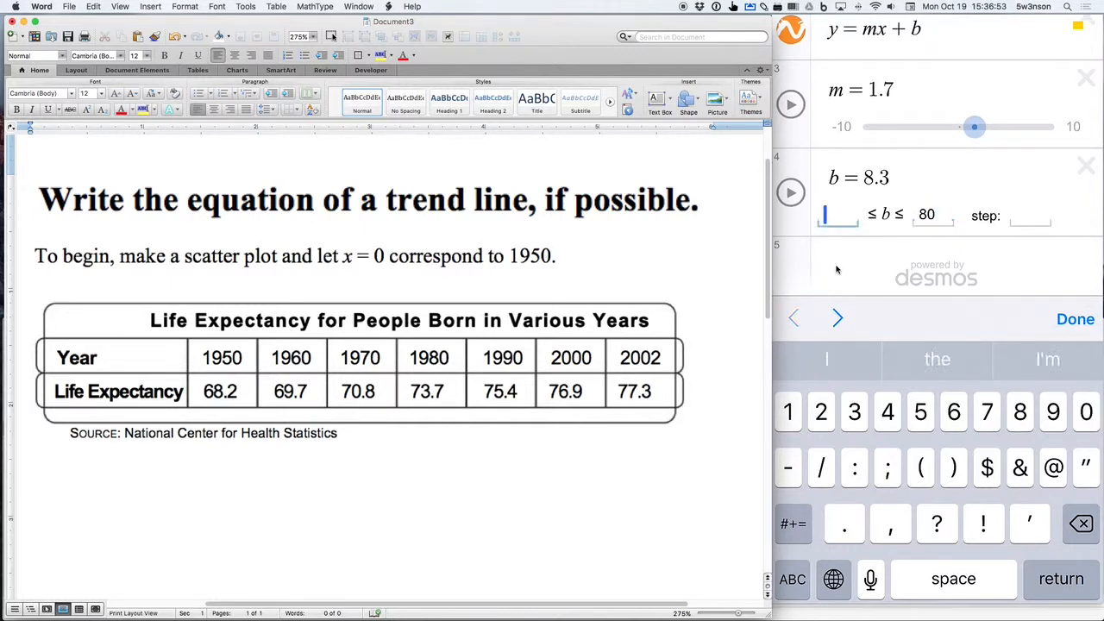
{"action": "type", "text": "65"}
{"action": "key", "text": "Return"}
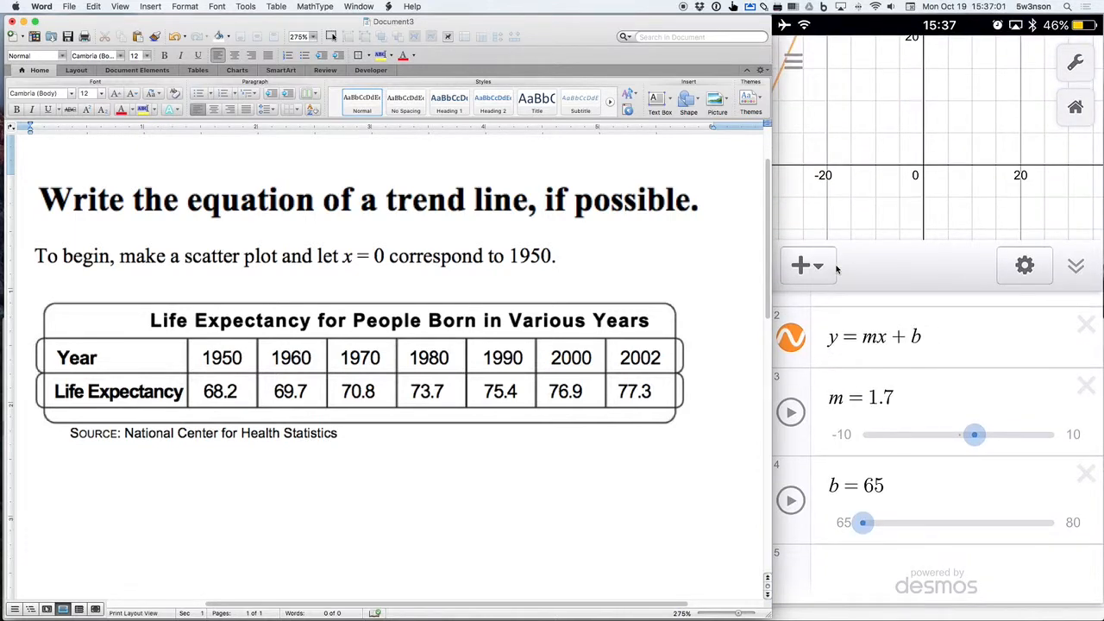